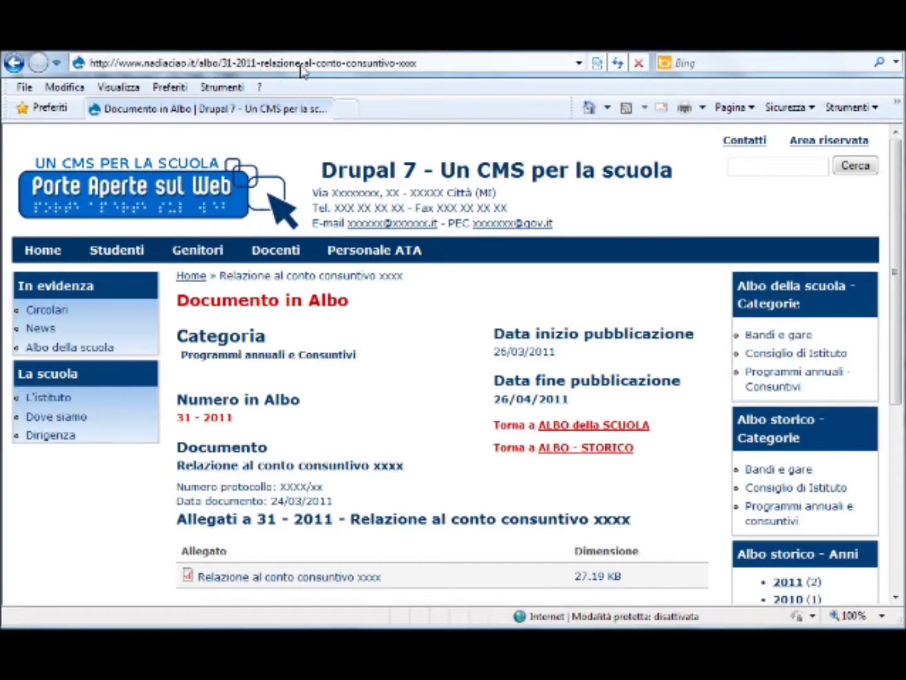
Switch to the Firefox window logged in as administrator and start creating a new Albo content item
click(326, 66)
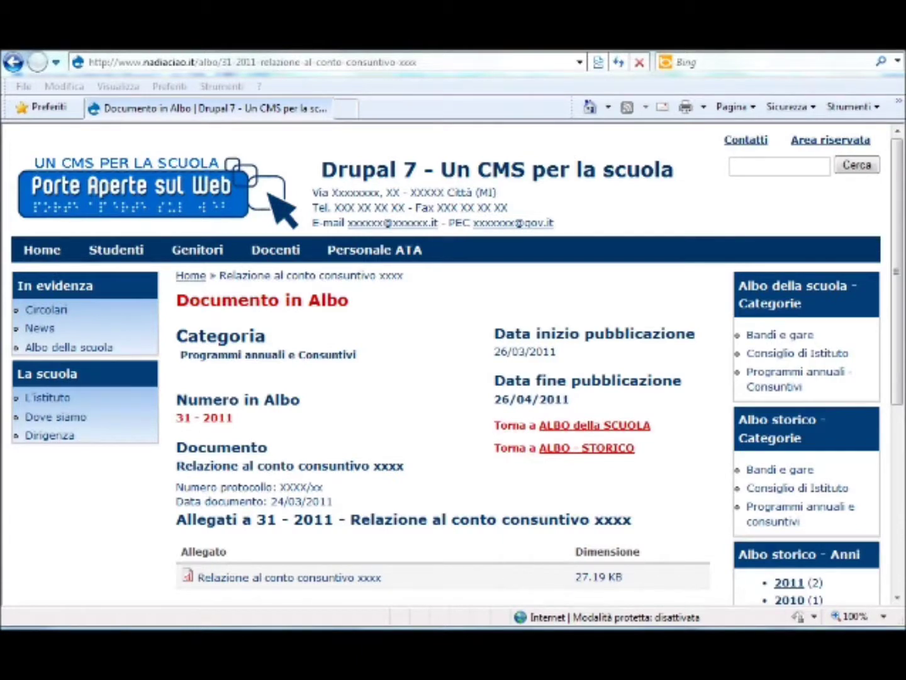
click(525, 629)
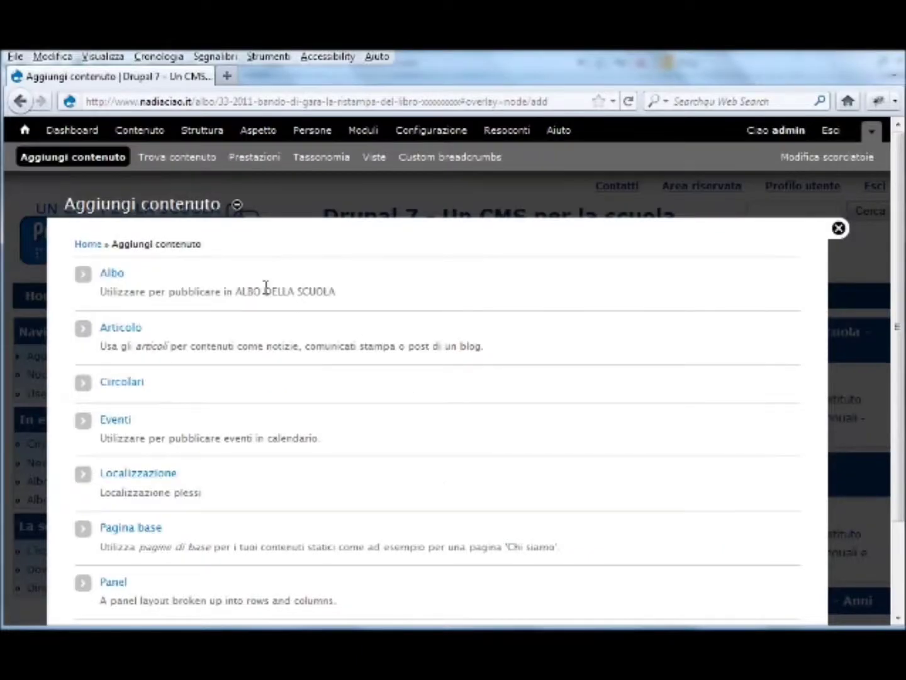
click(113, 274)
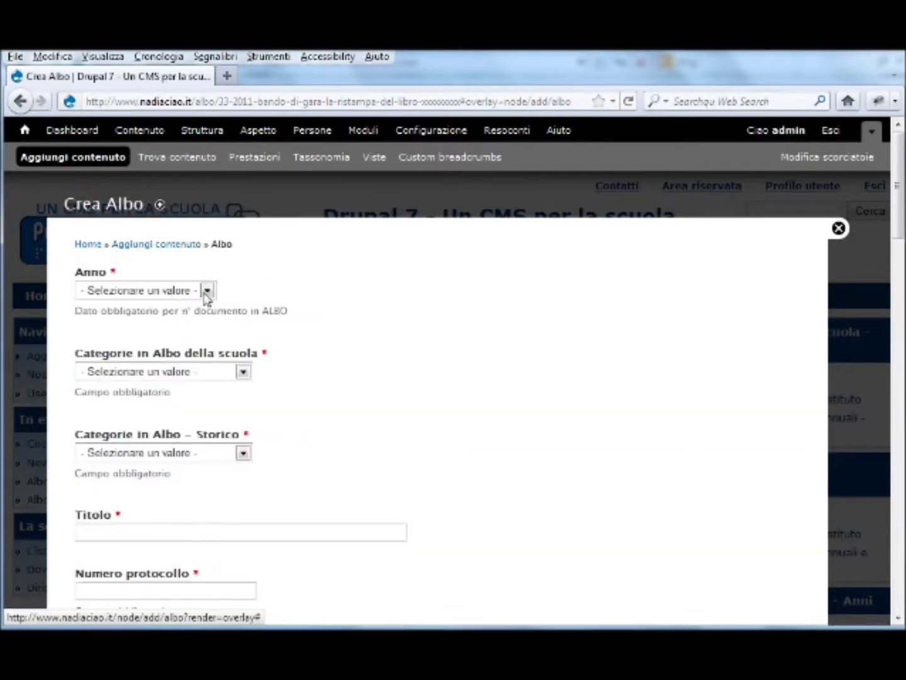
Set the year to 2011 and choose "Bandi e gare" for both the Albo della scuola and Albo – Storico categories
click(207, 292)
click(104, 335)
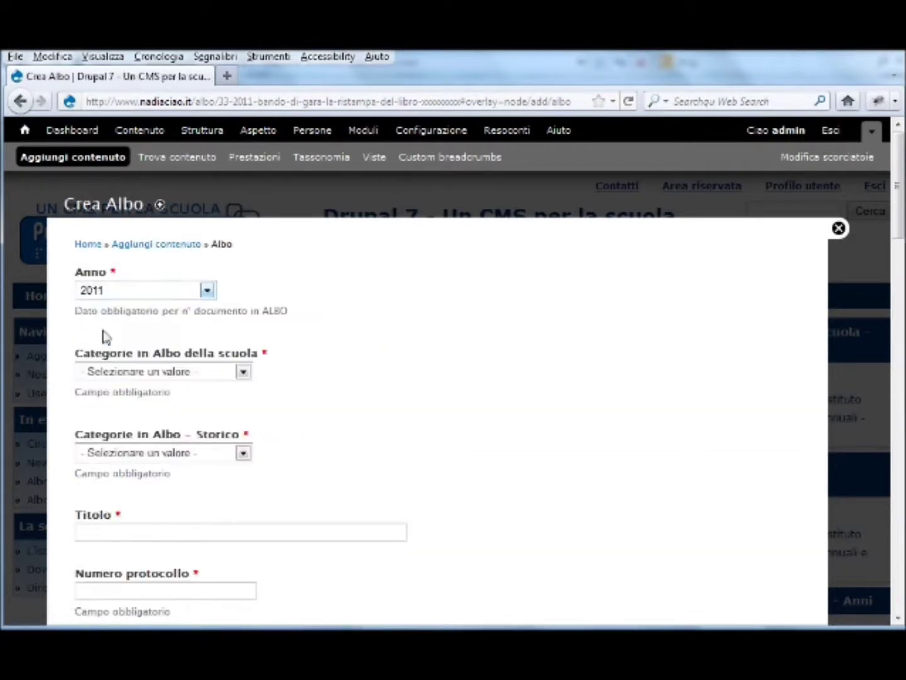
click(244, 374)
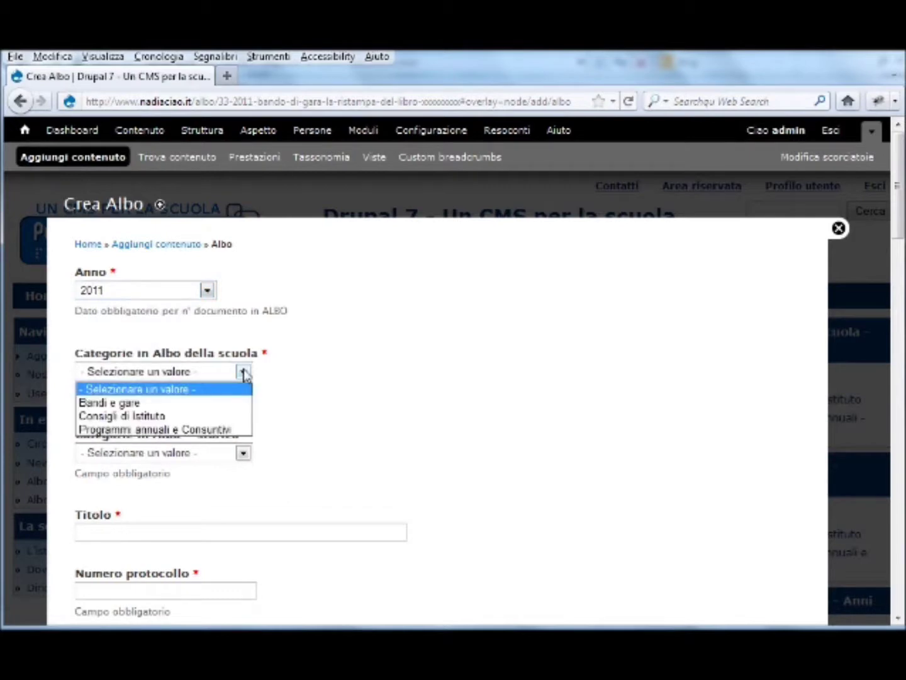
click(155, 403)
click(243, 455)
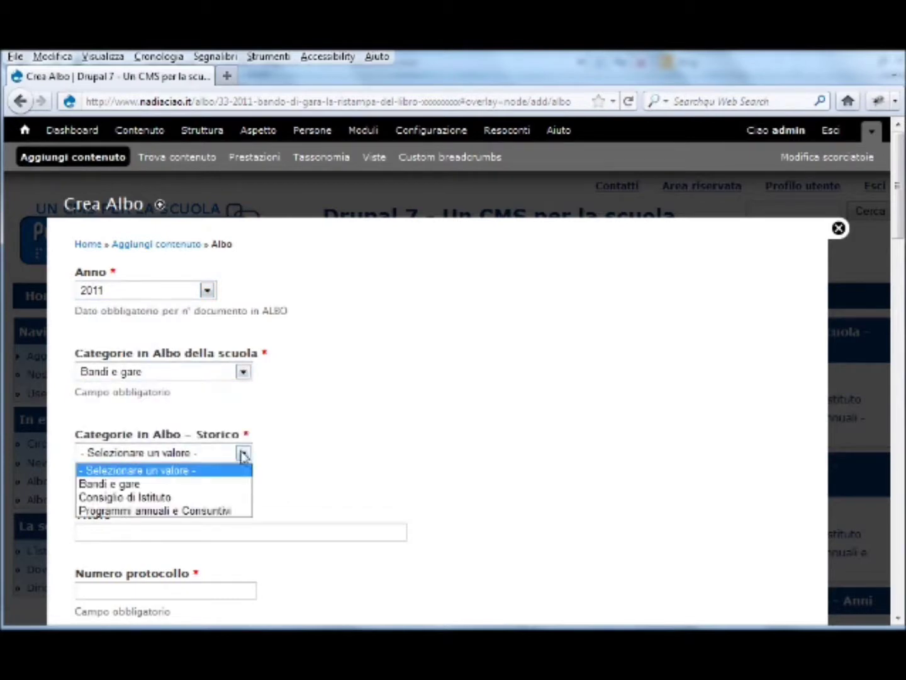
click(154, 485)
Enter "Prestazione professionale" as the document title and "Xxxxx" as the protocol number
scroll(320, 422, down, 5)
click(171, 248)
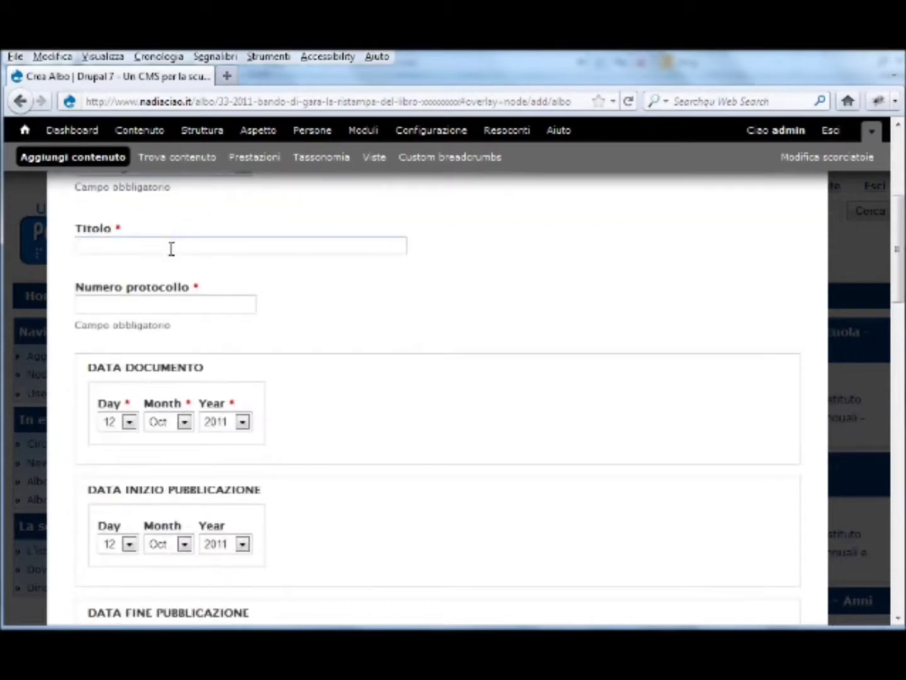
text(P)
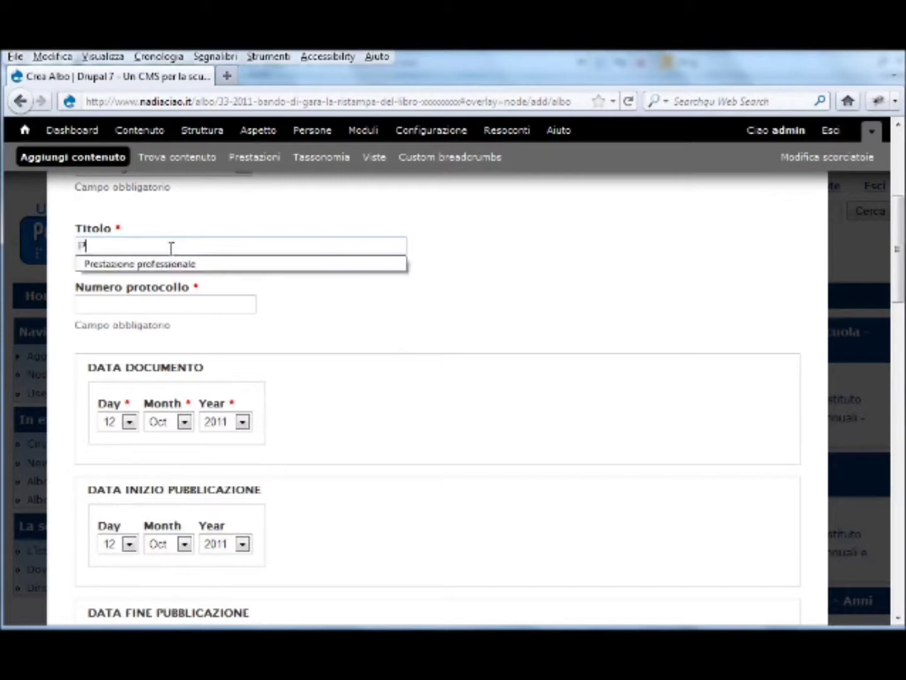
text(restazione)
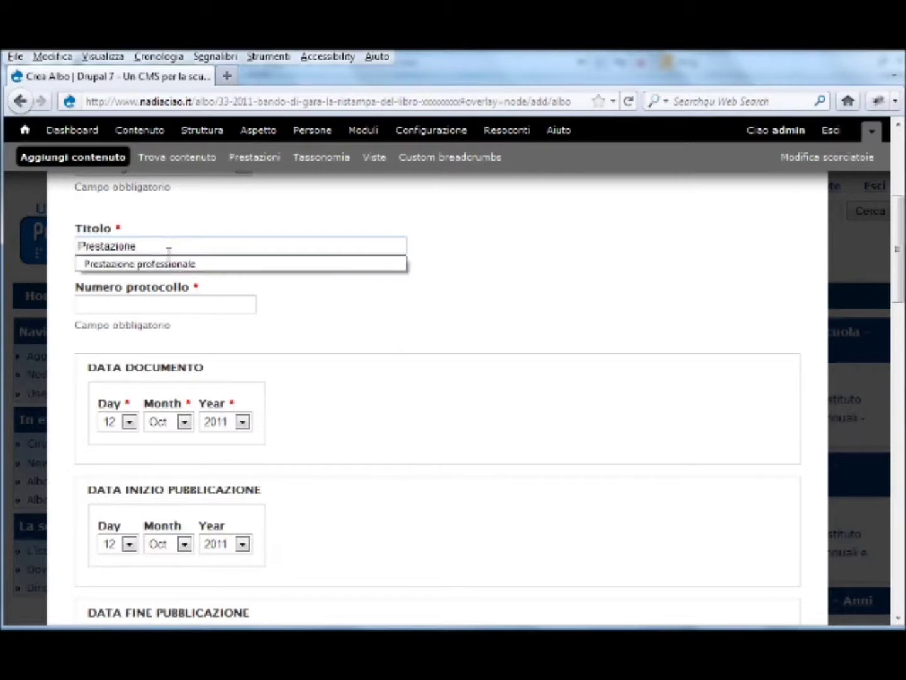
click(172, 264)
click(149, 311)
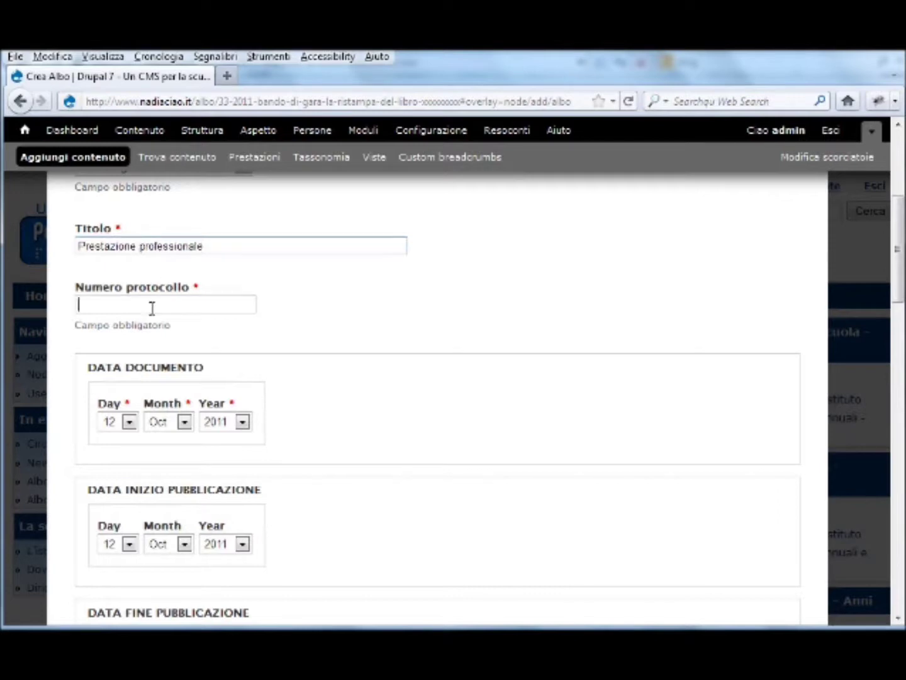
text(Xxxxx)
Set the day of the publication end date to 27
scroll(134, 428, down, 3)
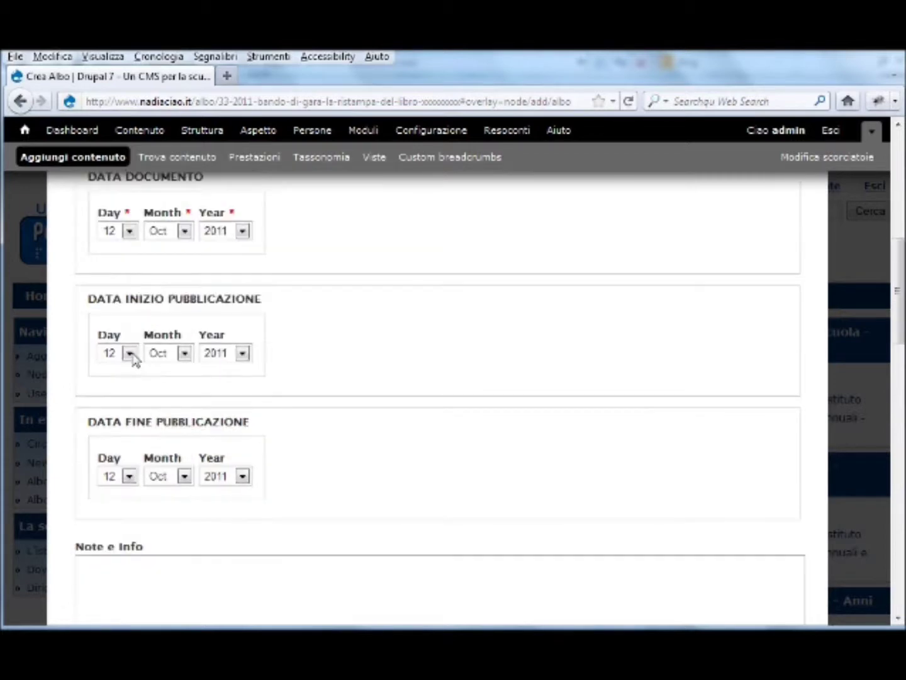
click(129, 476)
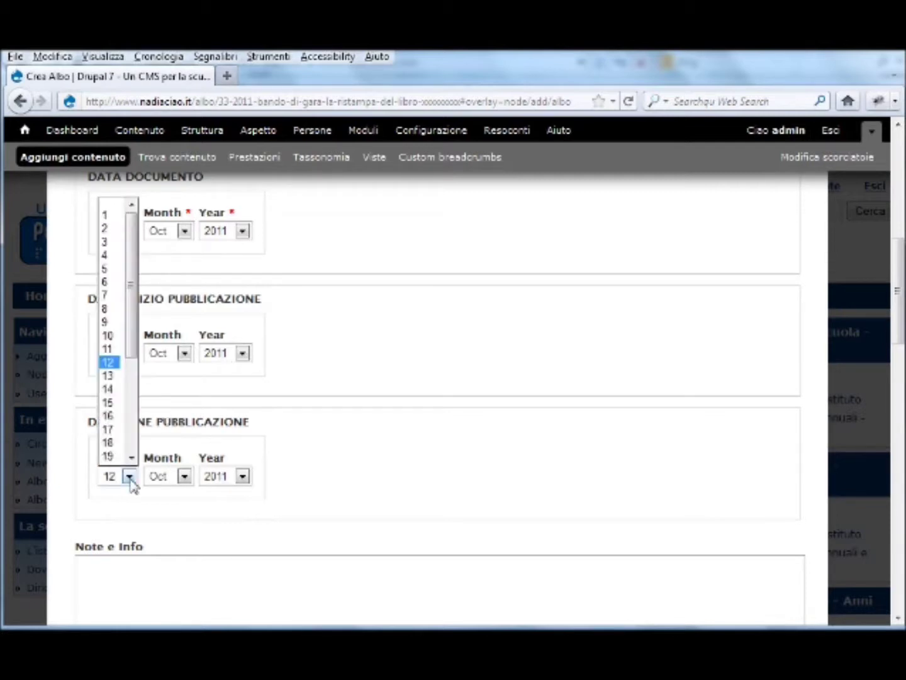
click(131, 457)
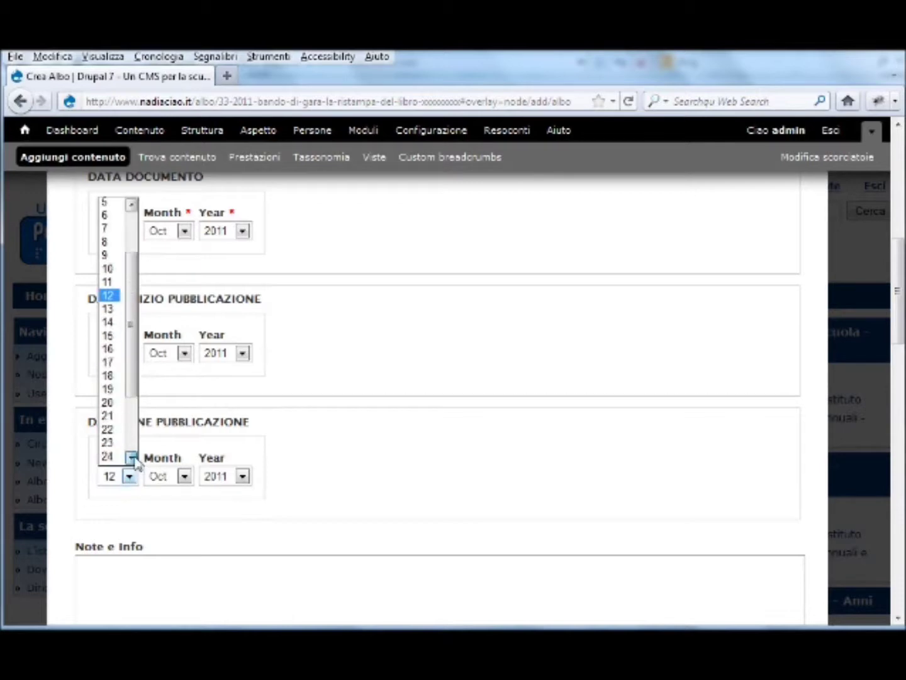
click(132, 457)
click(132, 457)
click(112, 442)
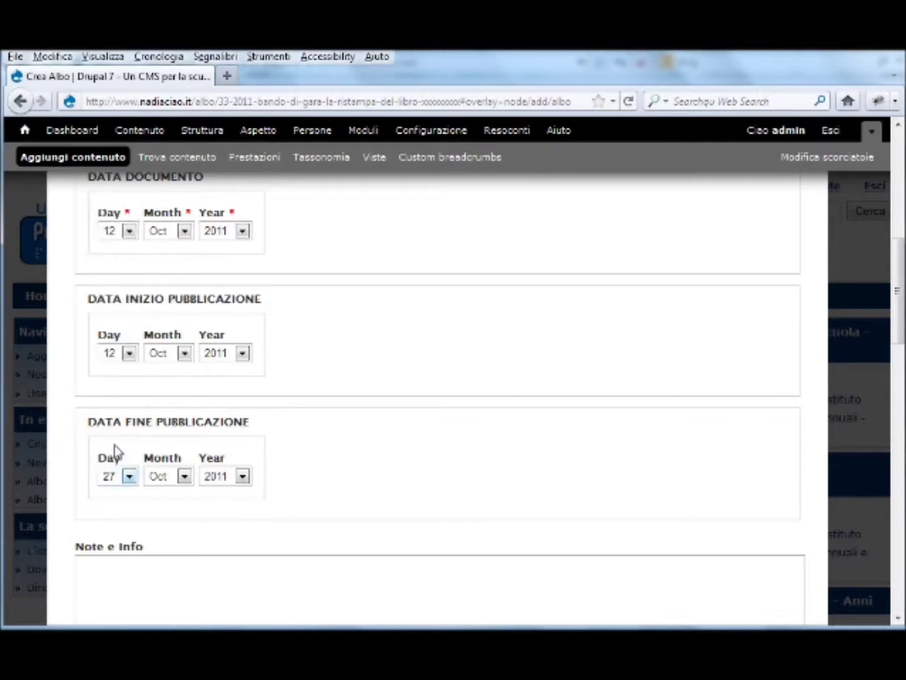
Fill the Note e Info field with a placeholder string of x characters
scroll(155, 529, down, 5)
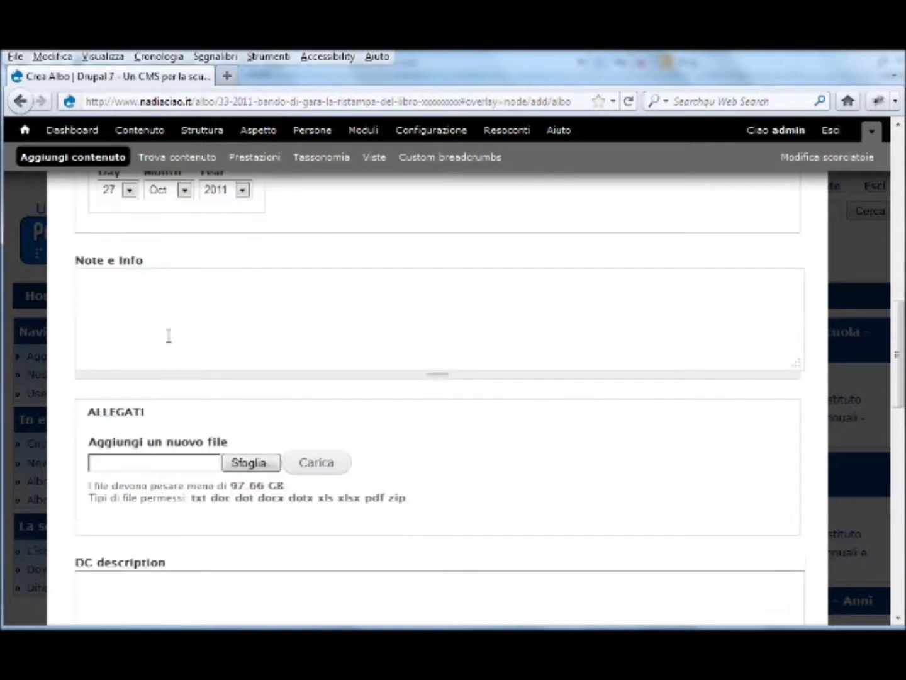
click(174, 294)
text(XXxxxxxxxxxx)
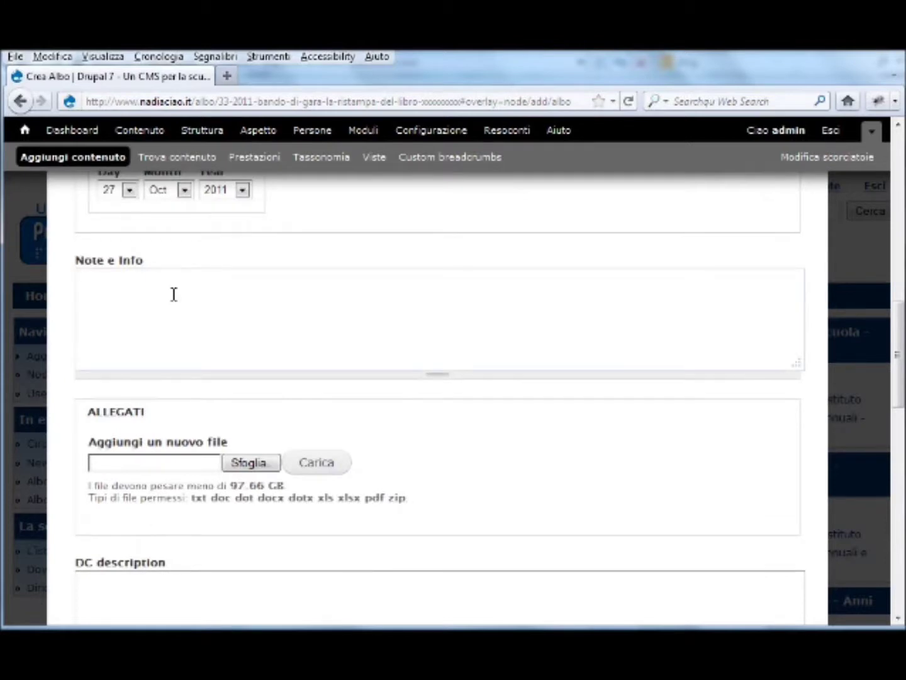
text(xxxx)
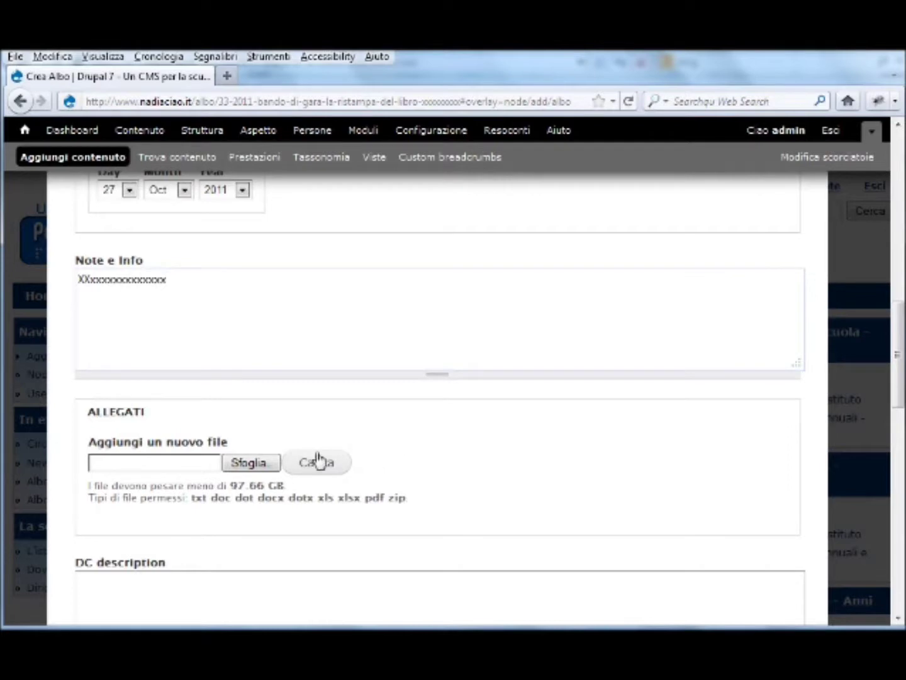
Attach Prestazione_professionale.pdf from the Desktop to the document and place the cursor in its description field
click(256, 467)
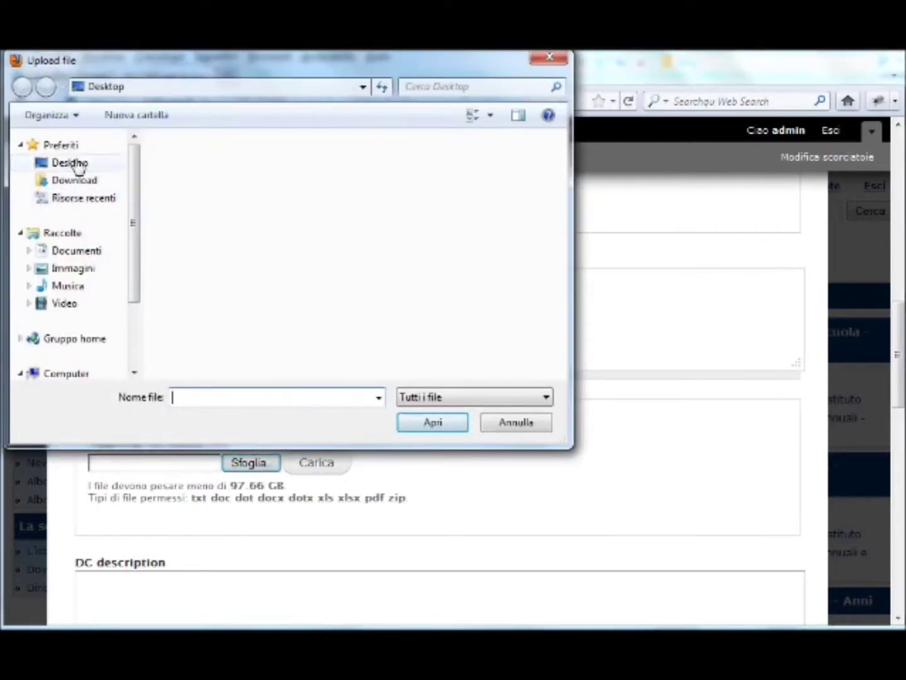
click(71, 163)
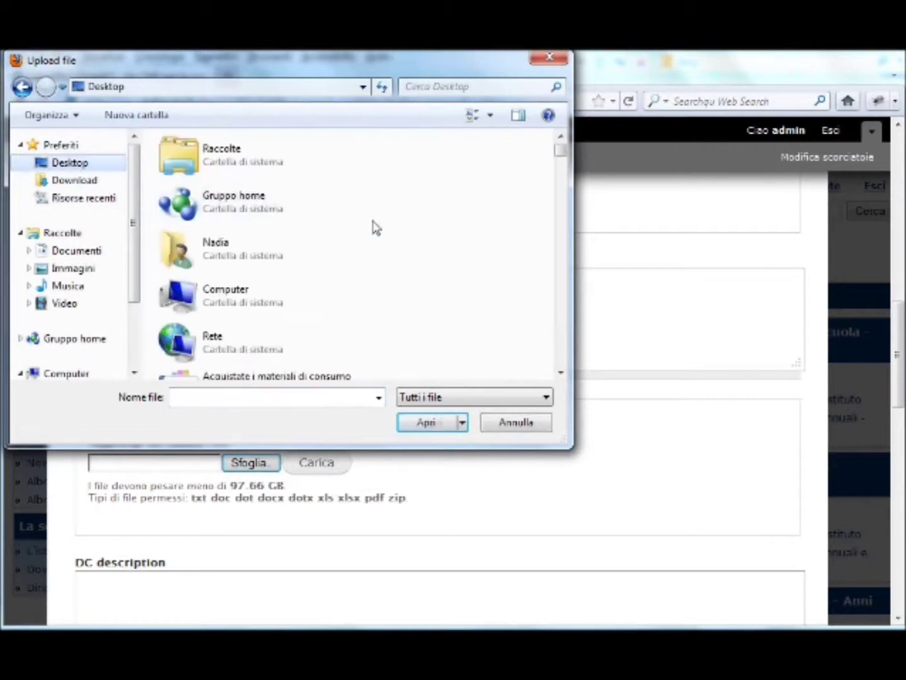
drag(559, 158, 566, 338)
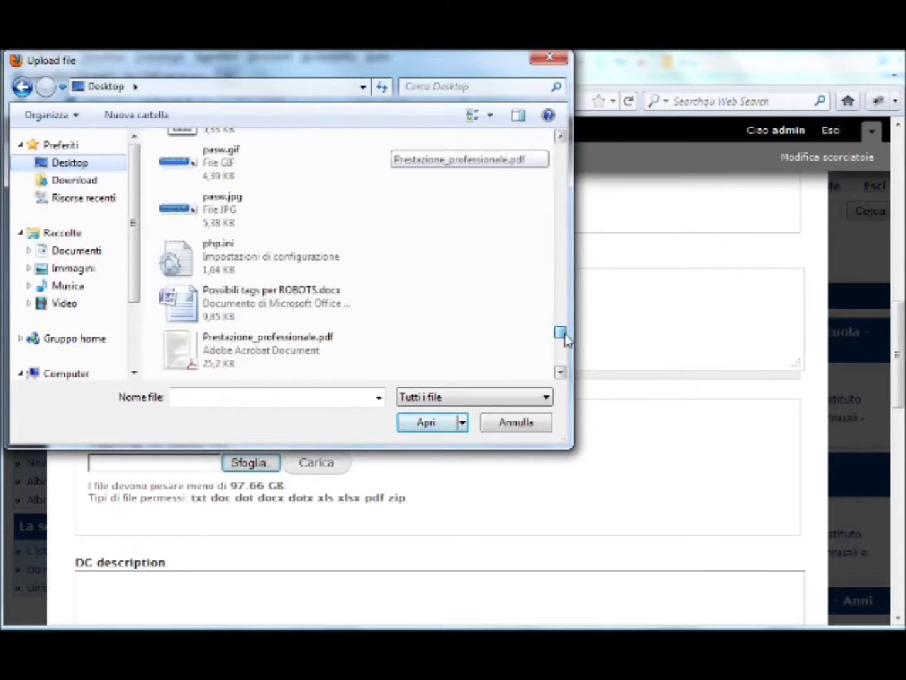
double_click(318, 347)
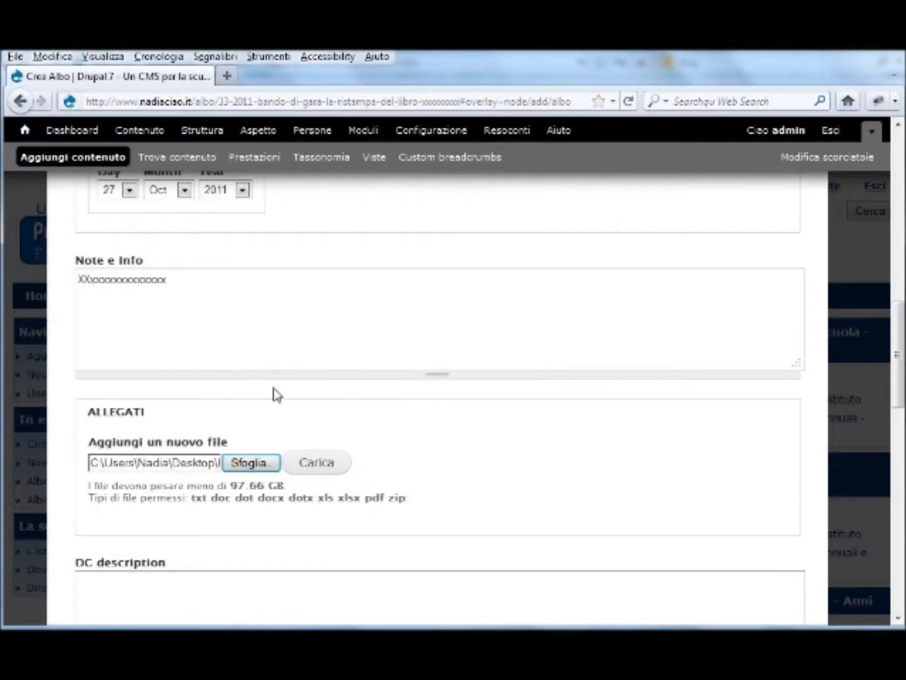
click(315, 468)
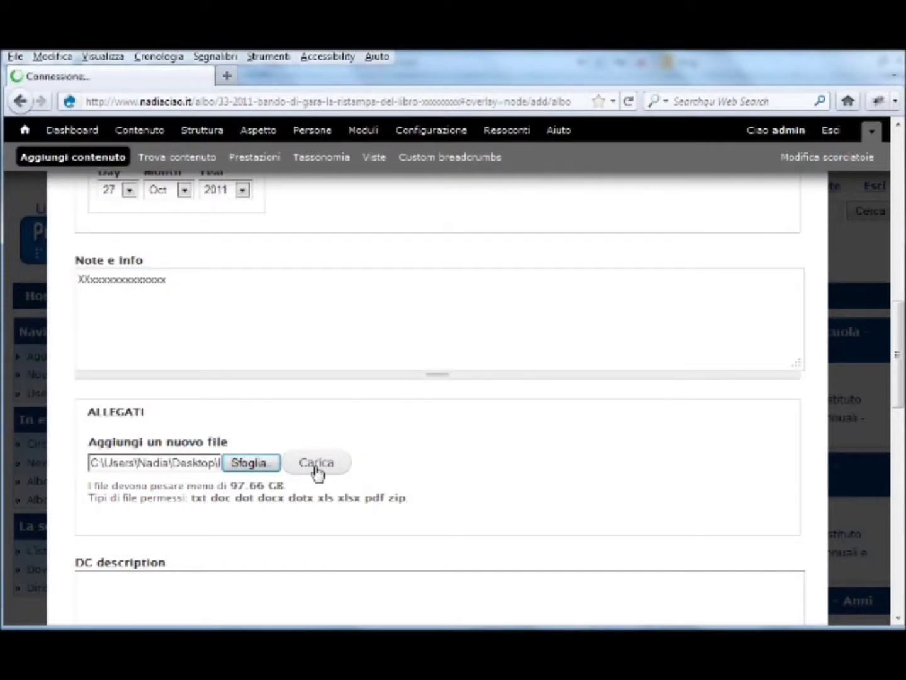
click(201, 516)
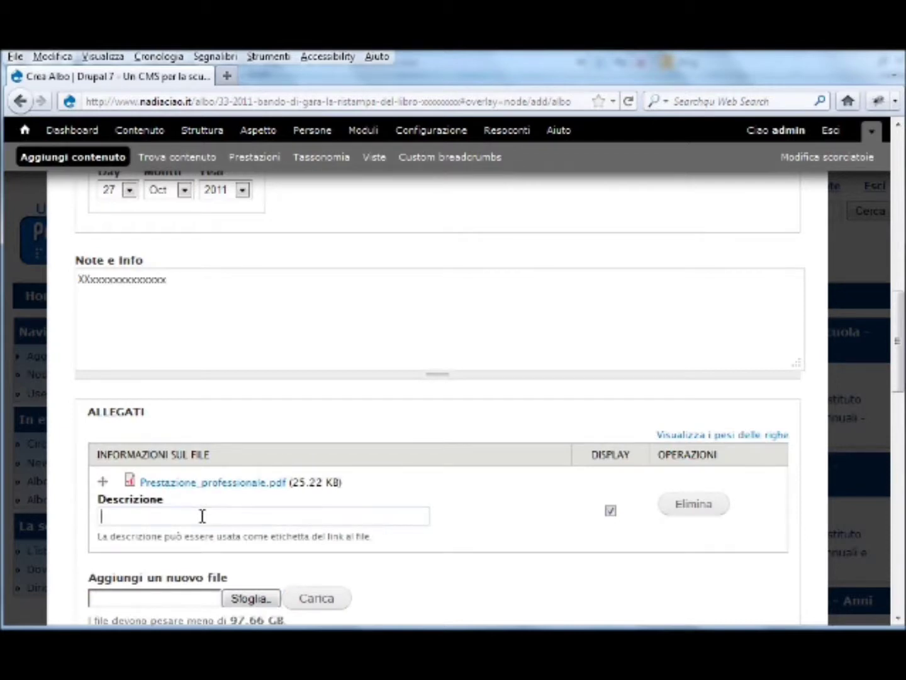
Enable the noarchive, noindex and nofollow options for the document's (Meta)ROBOTS settings
scroll(239, 464, down, 2)
scroll(267, 433, down, 6)
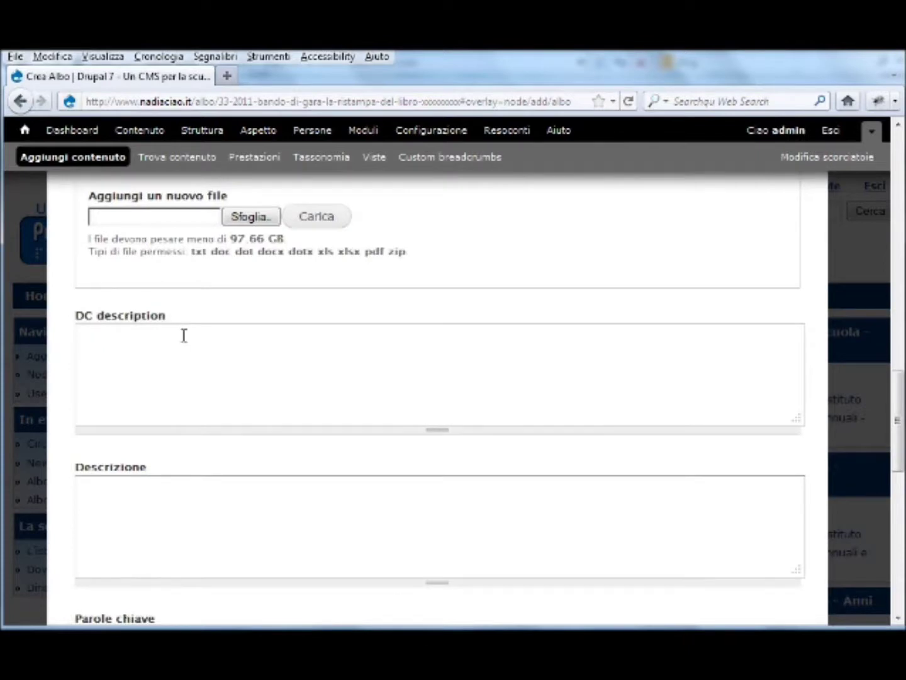
scroll(184, 335, down, 3)
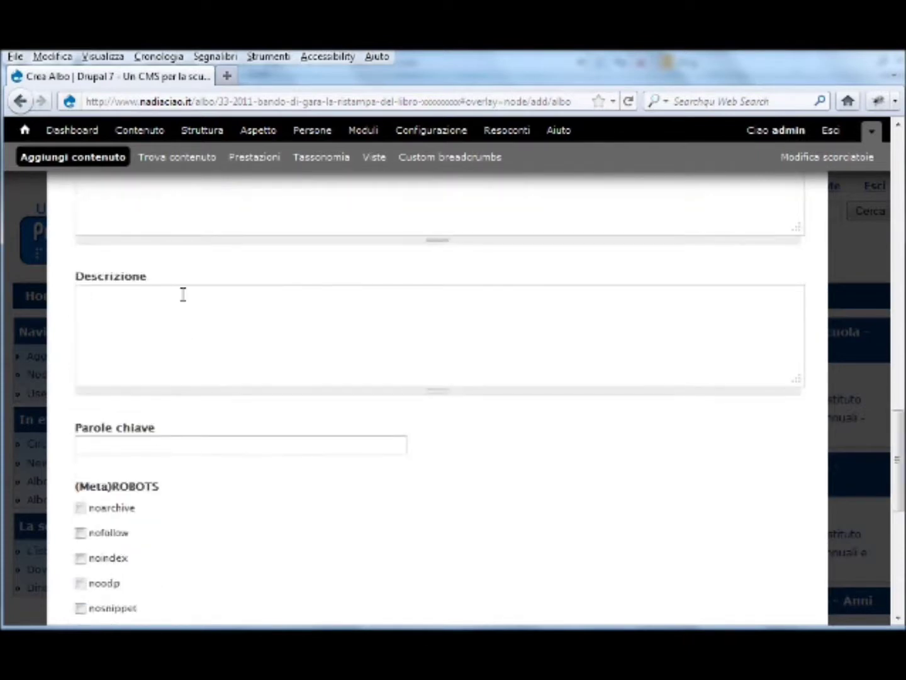
scroll(177, 382, down, 2)
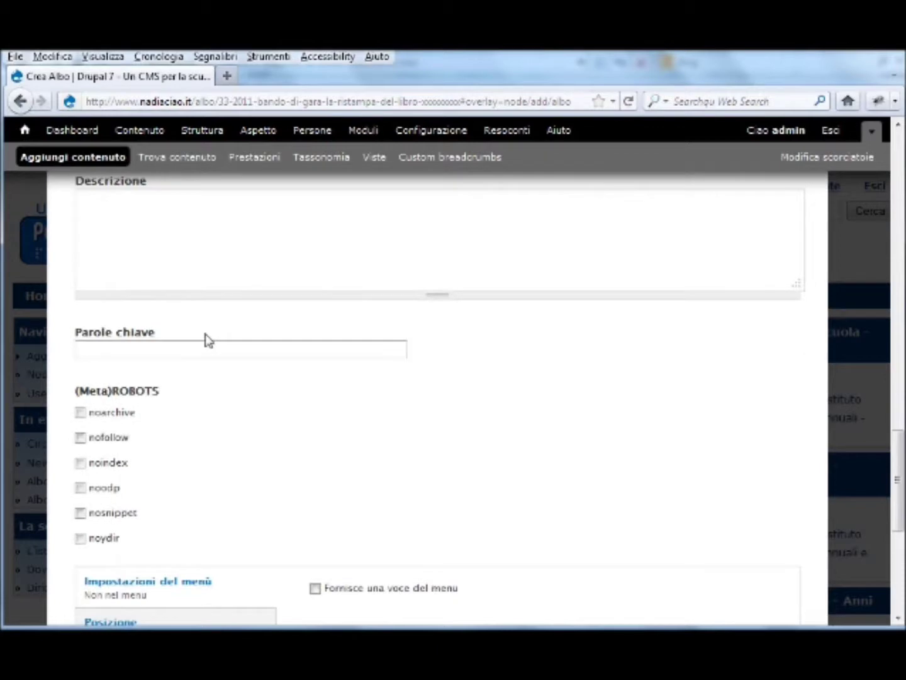
click(80, 413)
click(81, 464)
click(80, 439)
Open the date calendar for scheduled removal from publication in the scheduling options, and save the document
scroll(295, 424, down, 3)
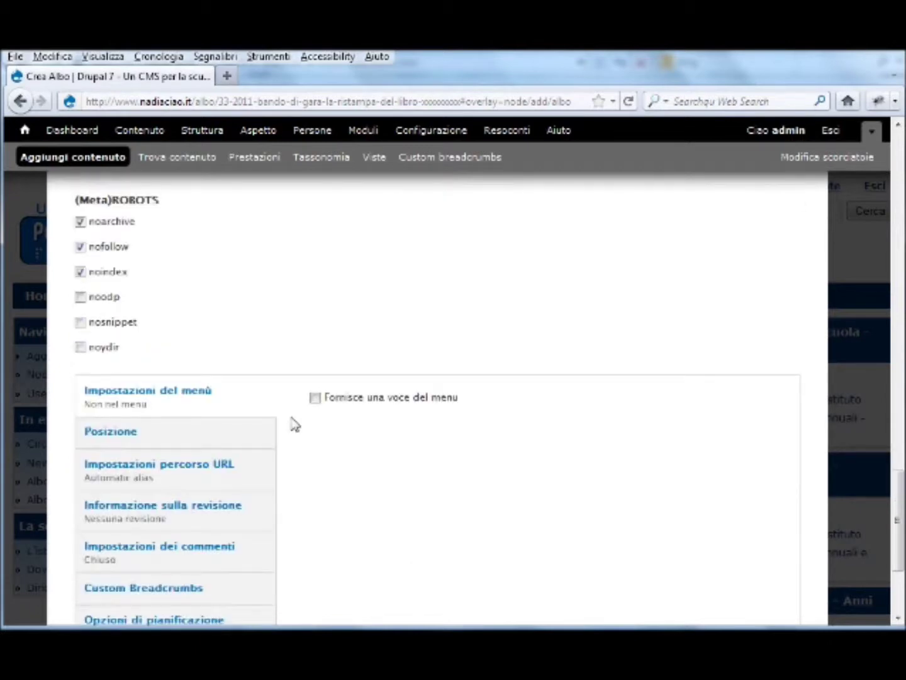
scroll(295, 425, down, 3)
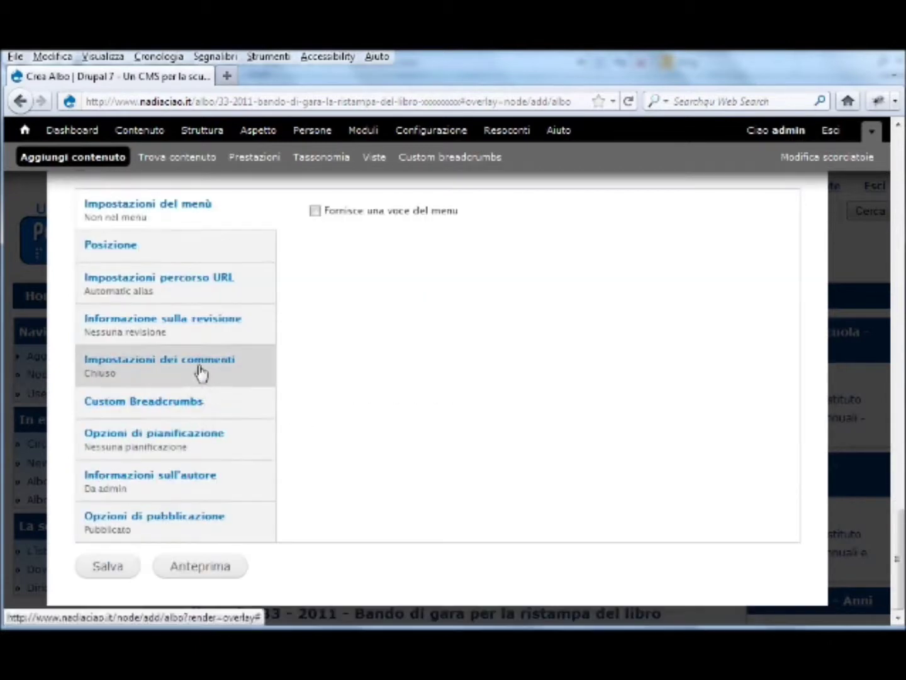
click(187, 444)
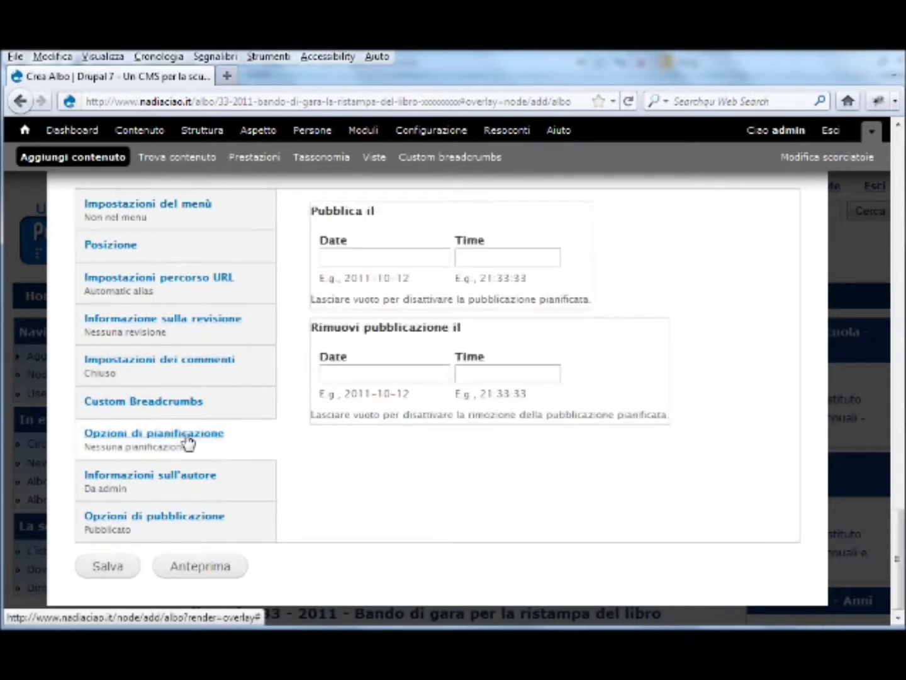
click(337, 373)
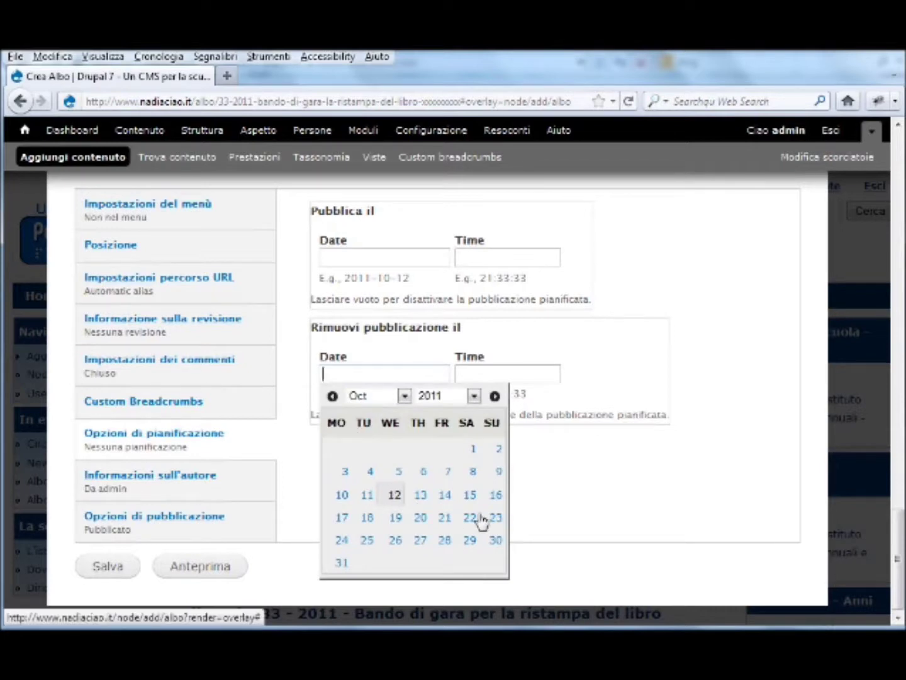
click(109, 566)
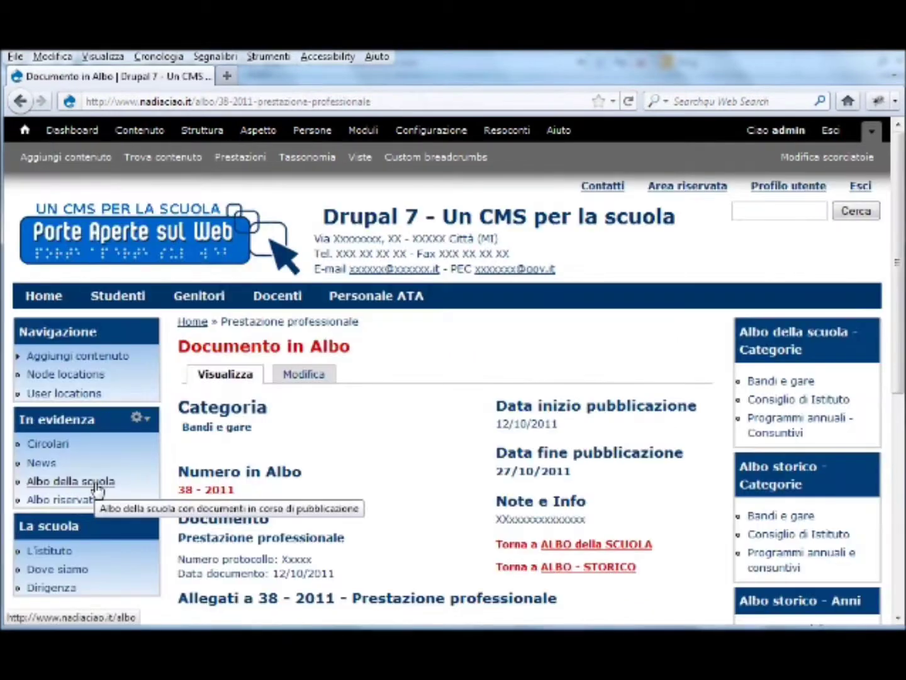
View the documents being published in Albo della scuola and open the "Prestazione professionale" entry
click(97, 487)
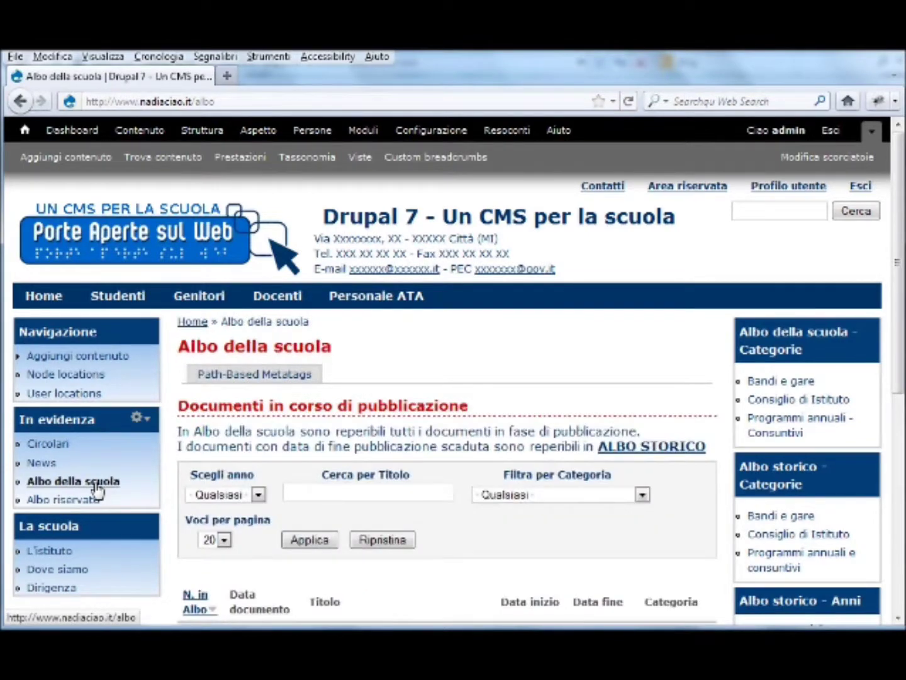
scroll(452, 453, down, 3)
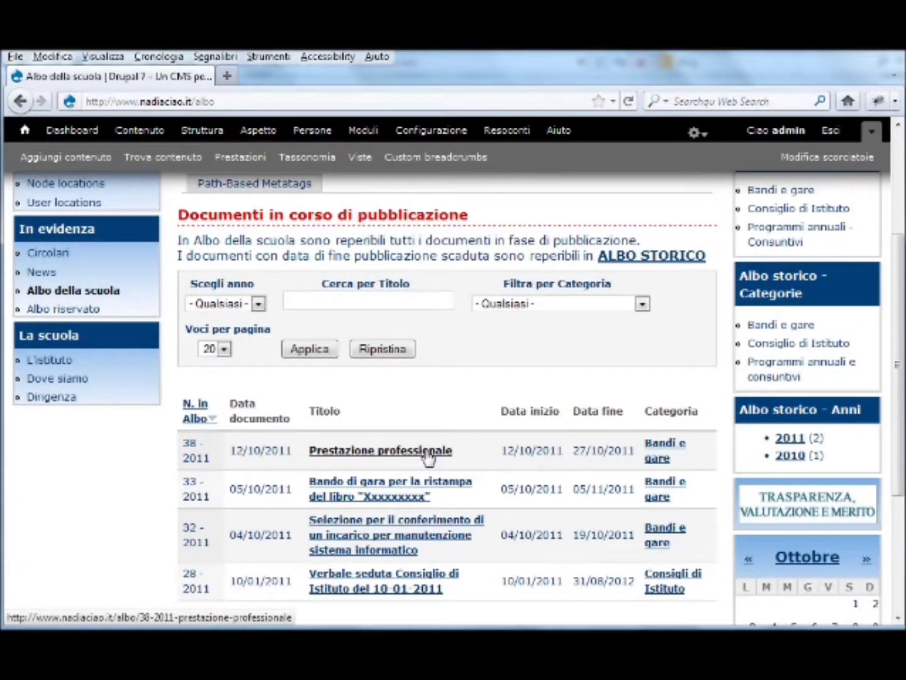
click(430, 451)
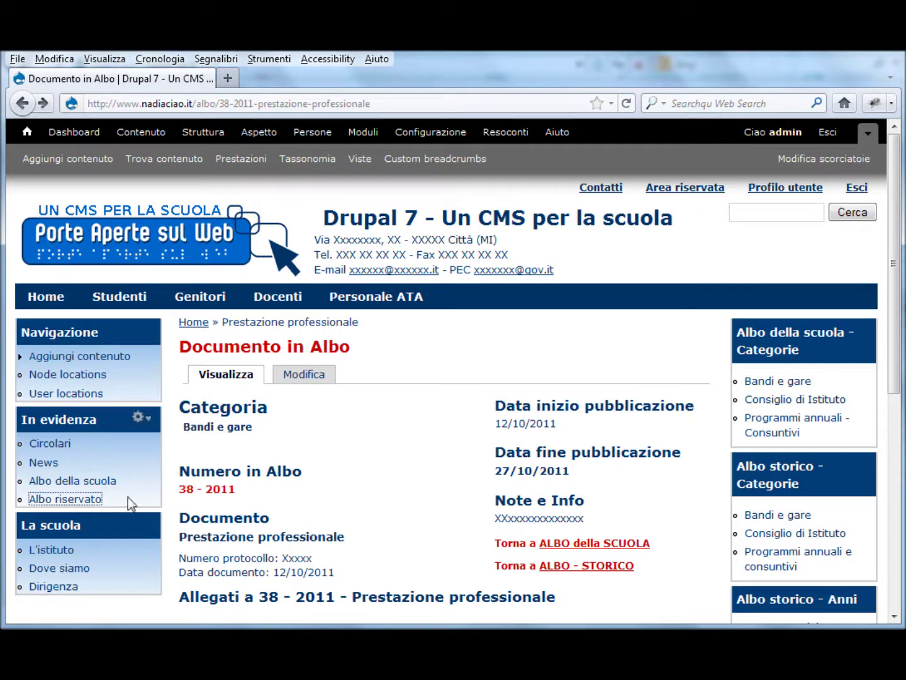
Filter the Albo riservato list by Pubblicato "No" and examine the unpublished documents
click(87, 501)
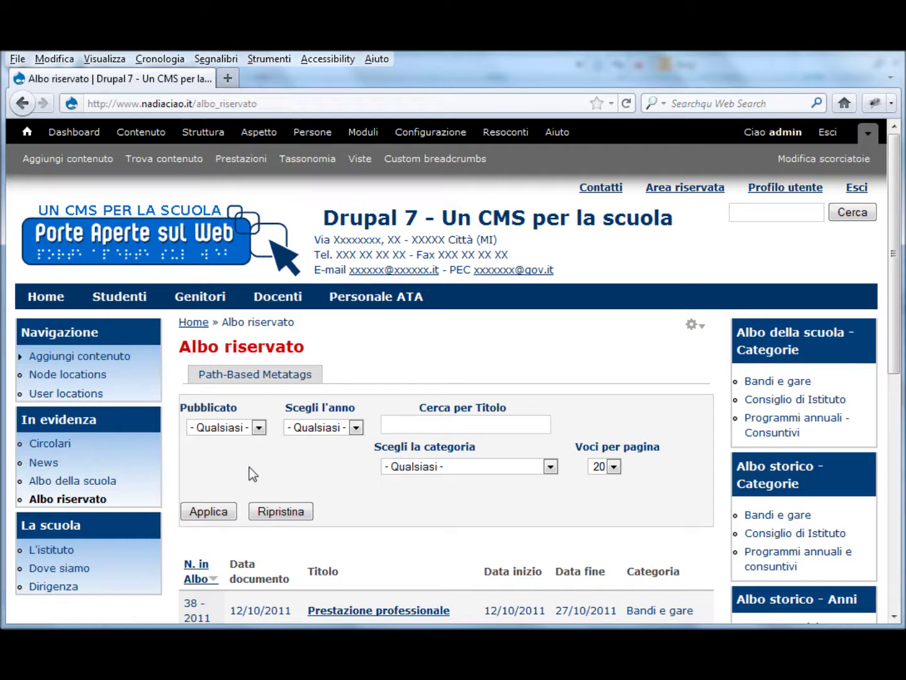
click(257, 426)
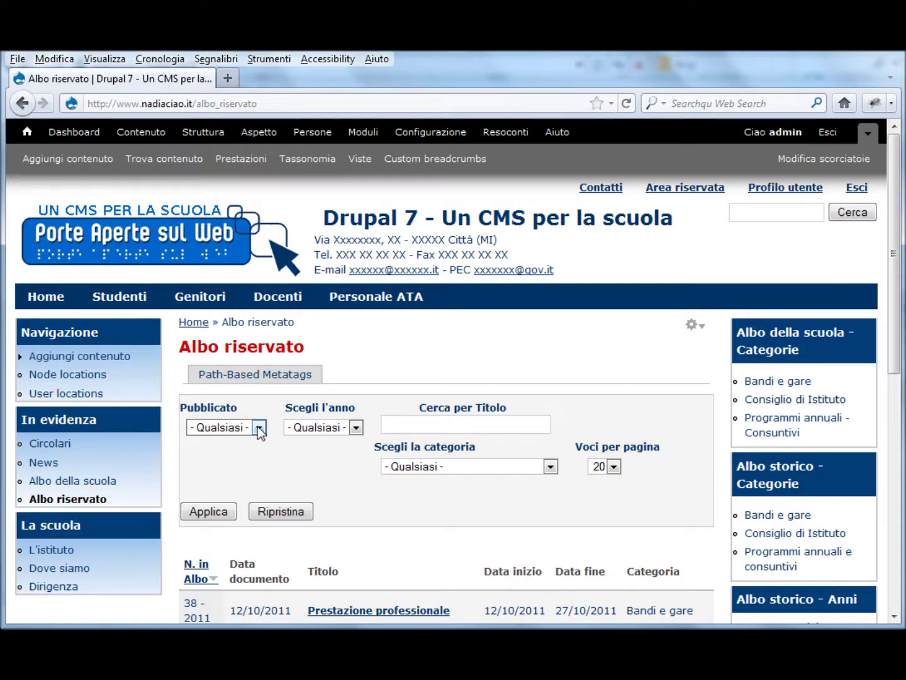
click(258, 426)
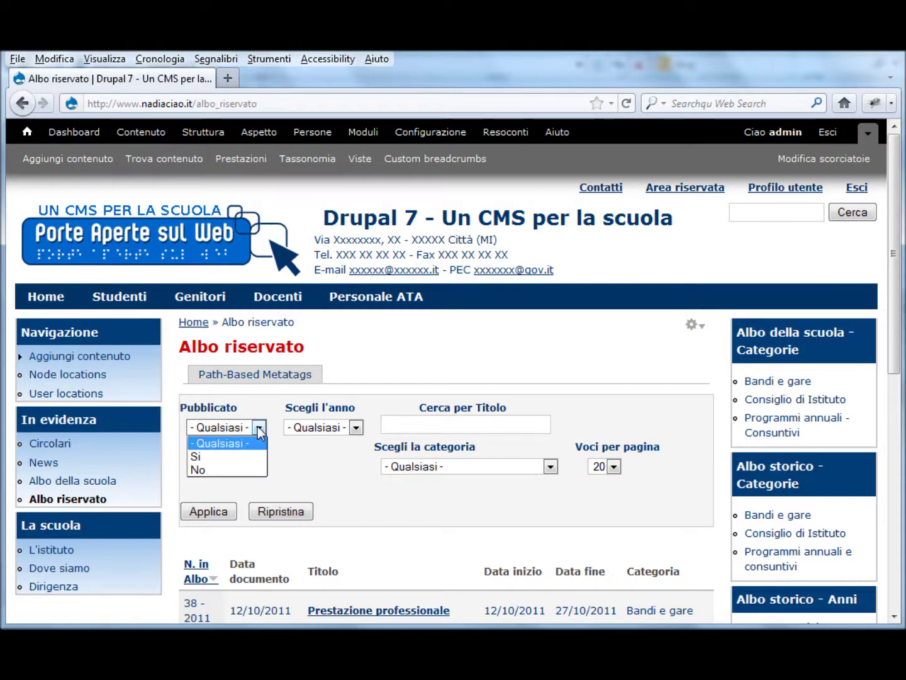
click(232, 469)
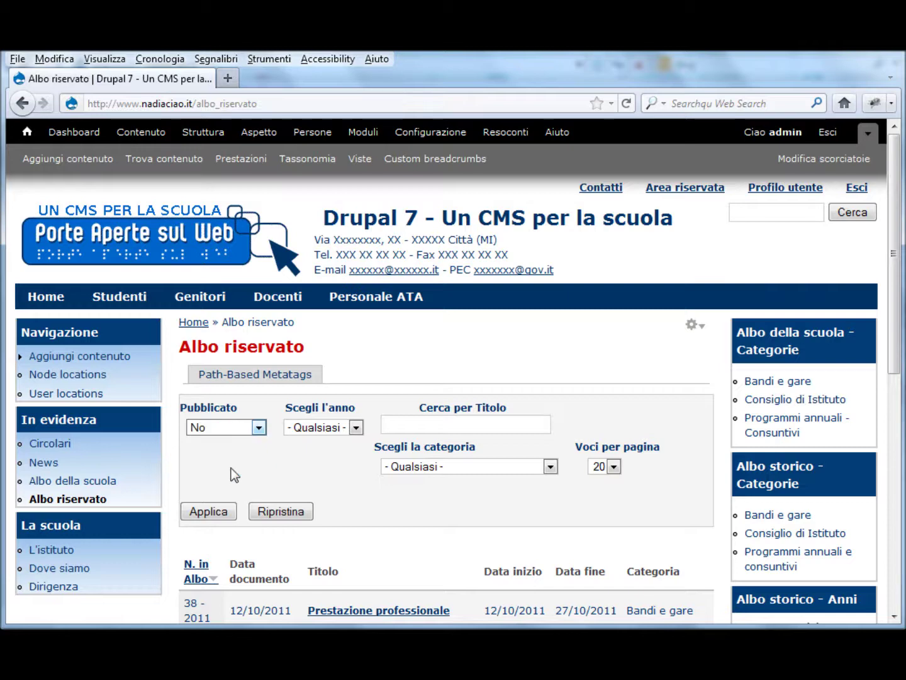
click(207, 511)
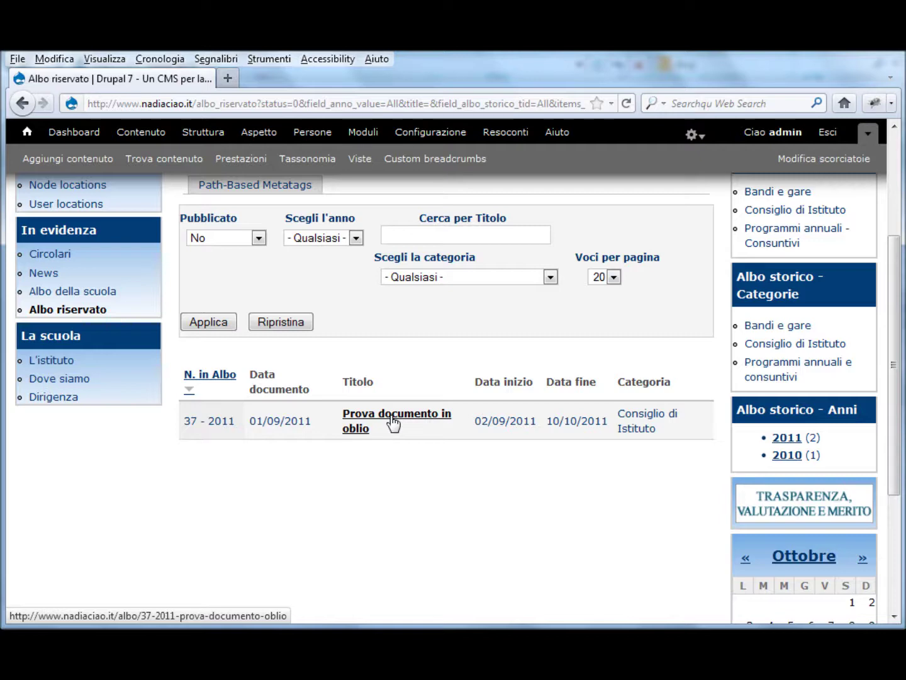
scroll(394, 423, up, 3)
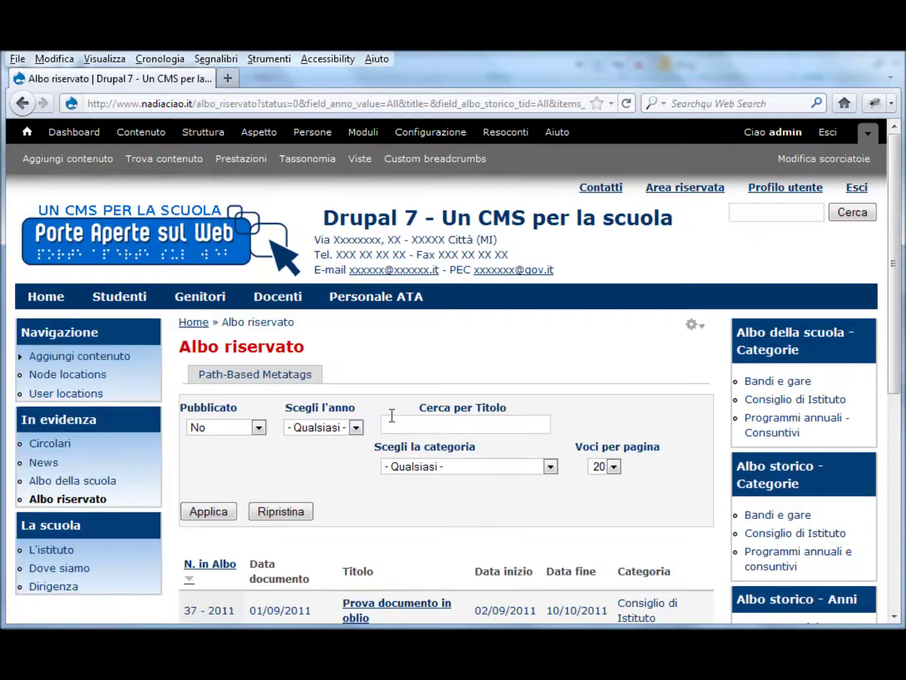